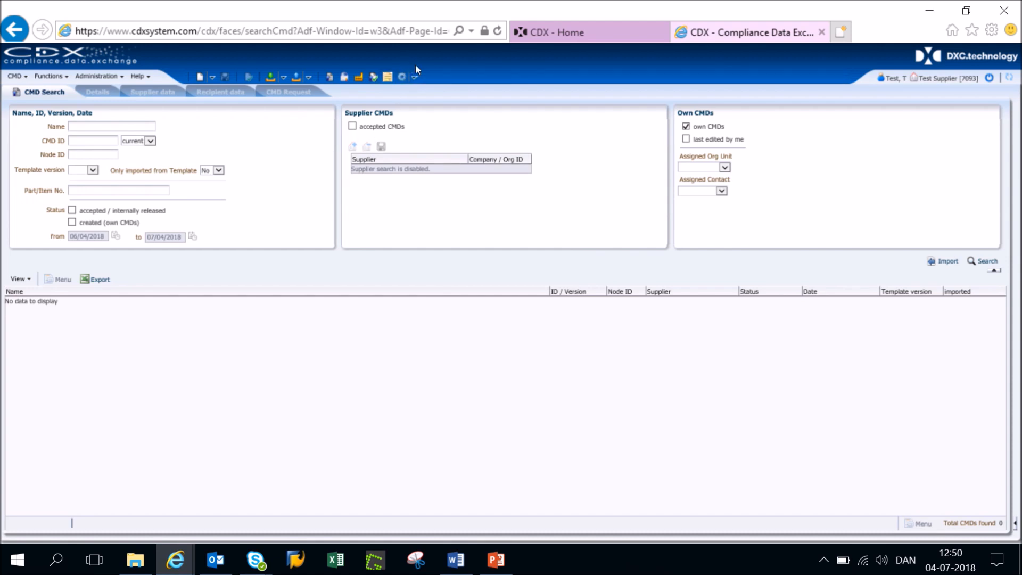
Step: Switch to the MDS view and search the received MDS requests with the default open-request statuses
left_click(415, 78)
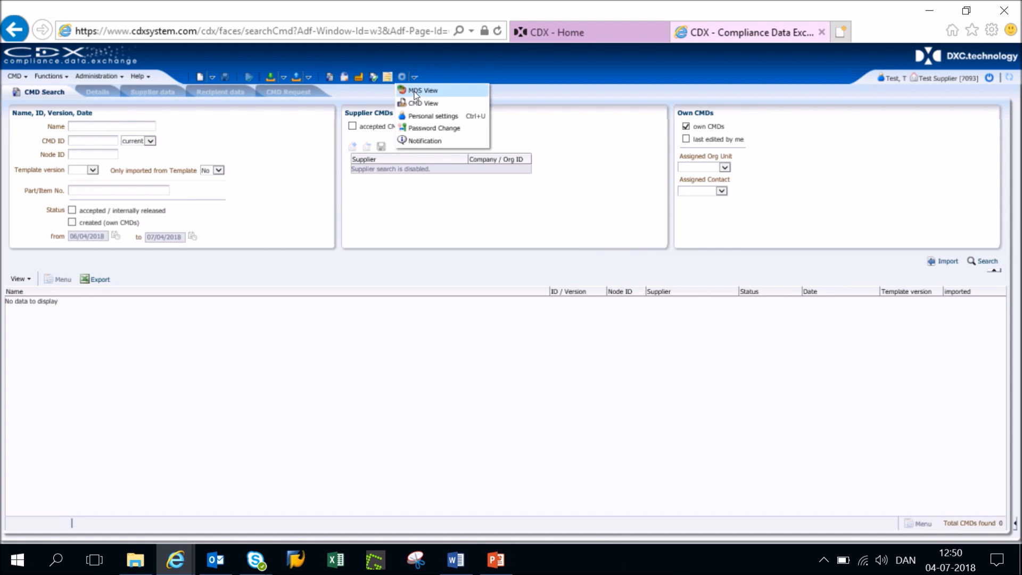
left_click(415, 91)
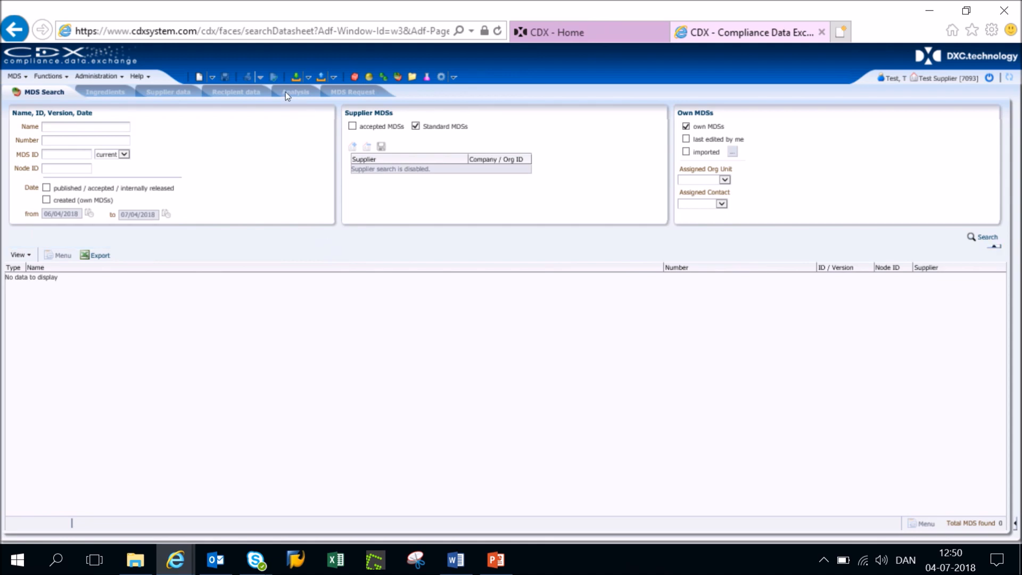
left_click(309, 78)
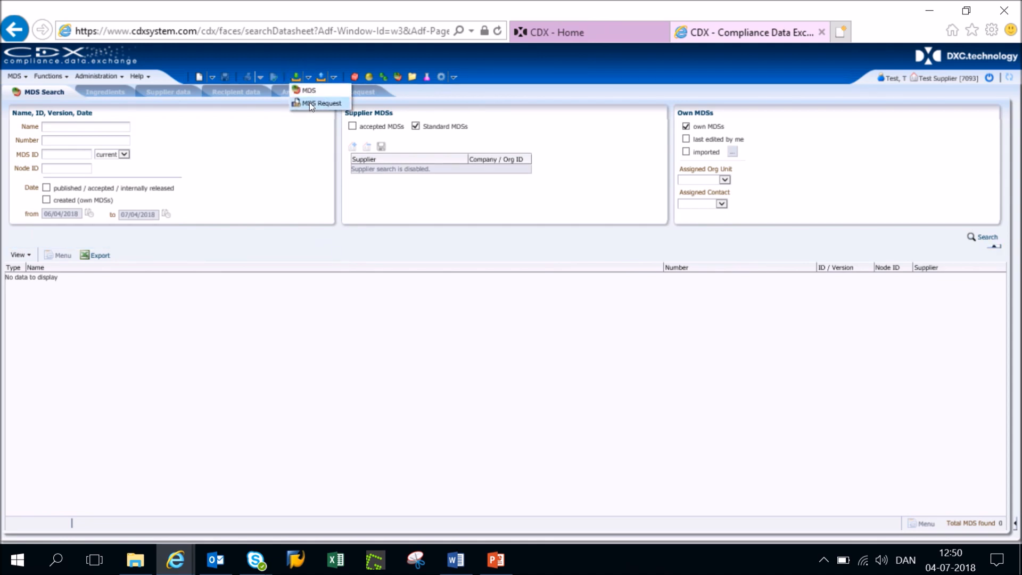
left_click(309, 102)
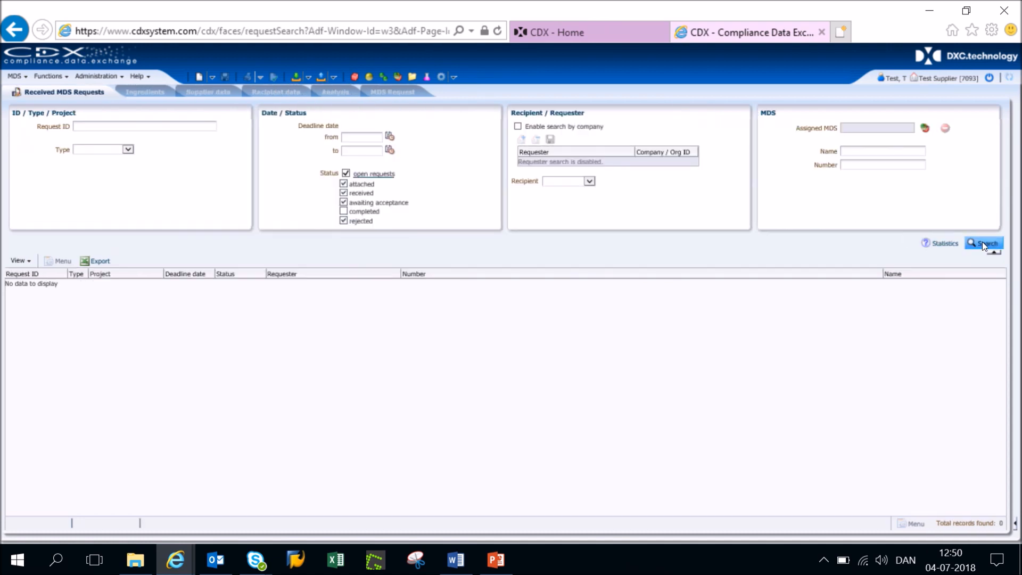
left_click(982, 244)
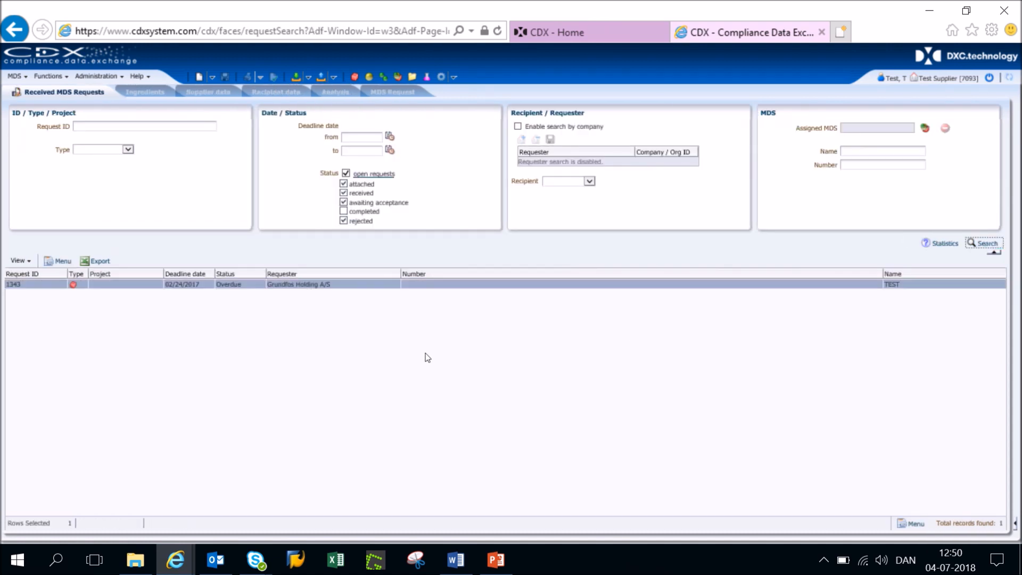
Step: Open the received TEST request from Grundfos Holding A/S and create a new MDS assigned to it
double_click(277, 283)
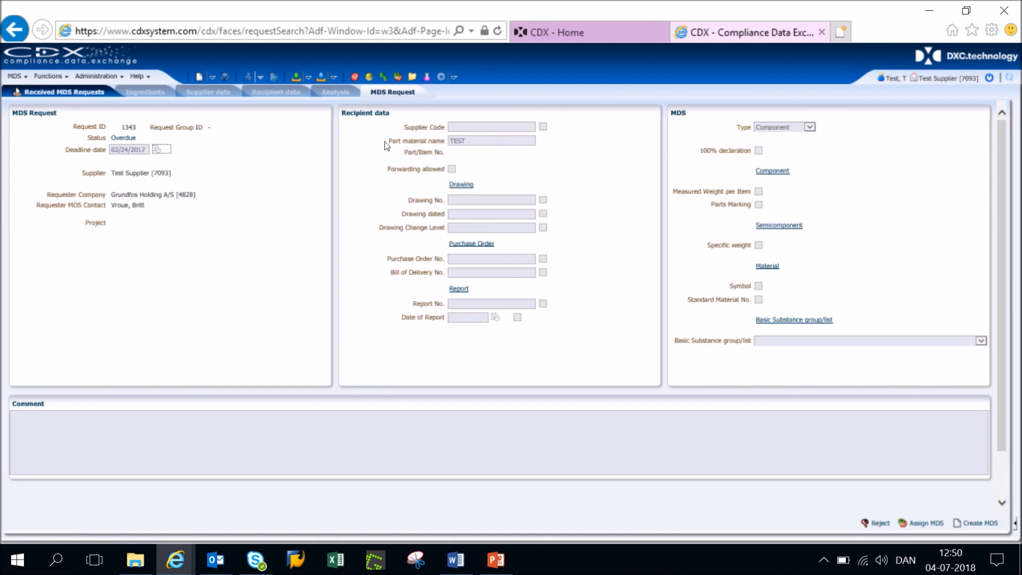
left_click_drag(389, 141, 460, 149)
left_click(409, 151)
left_click(472, 142)
left_click(974, 524)
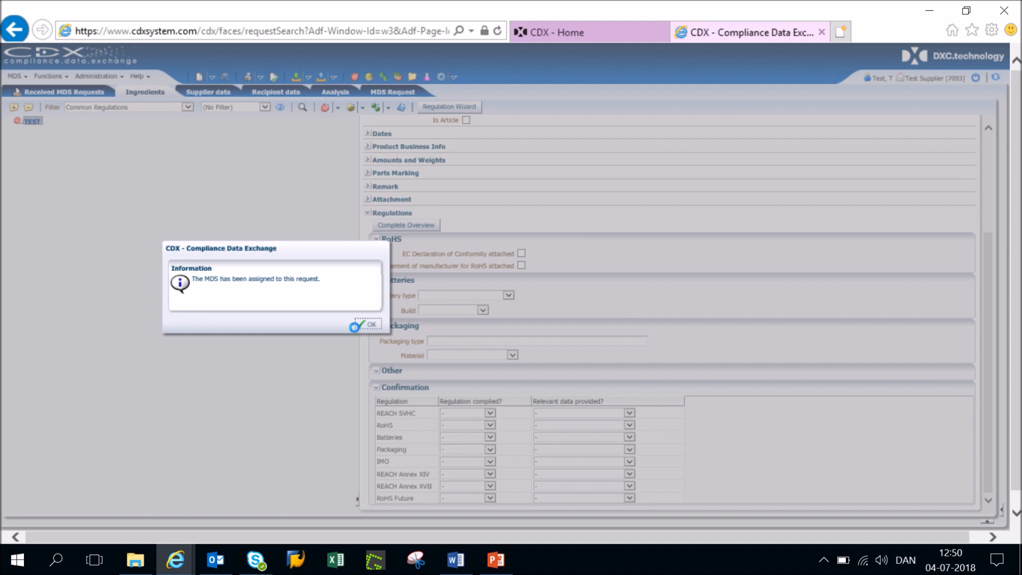
left_click(355, 327)
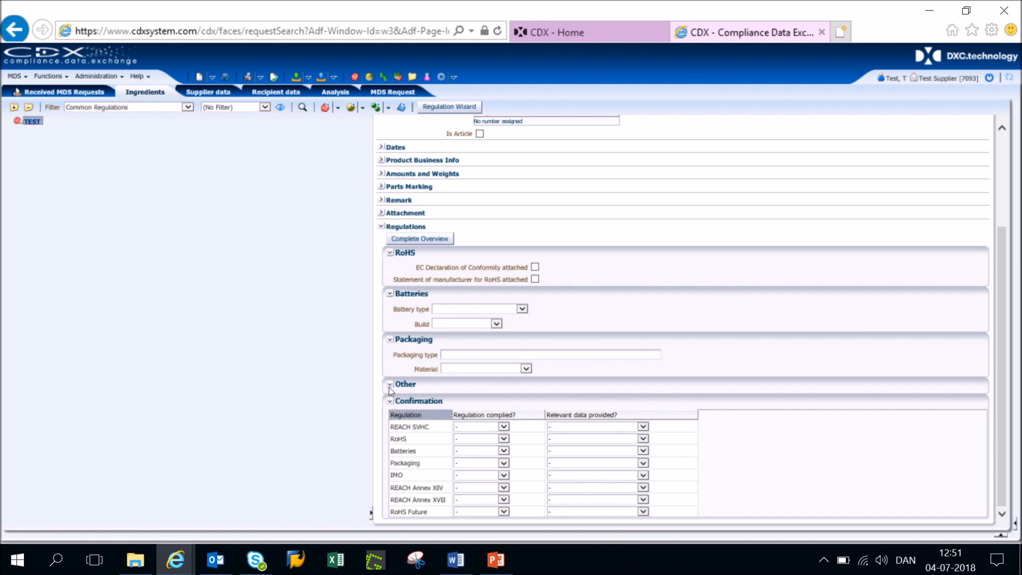
Step: In the MDS regulation confirmation, set compliance to Yes for REACH SVHC and RoHS, and Not Applicable for Batteries and Packaging
left_click(504, 426)
left_click(506, 427)
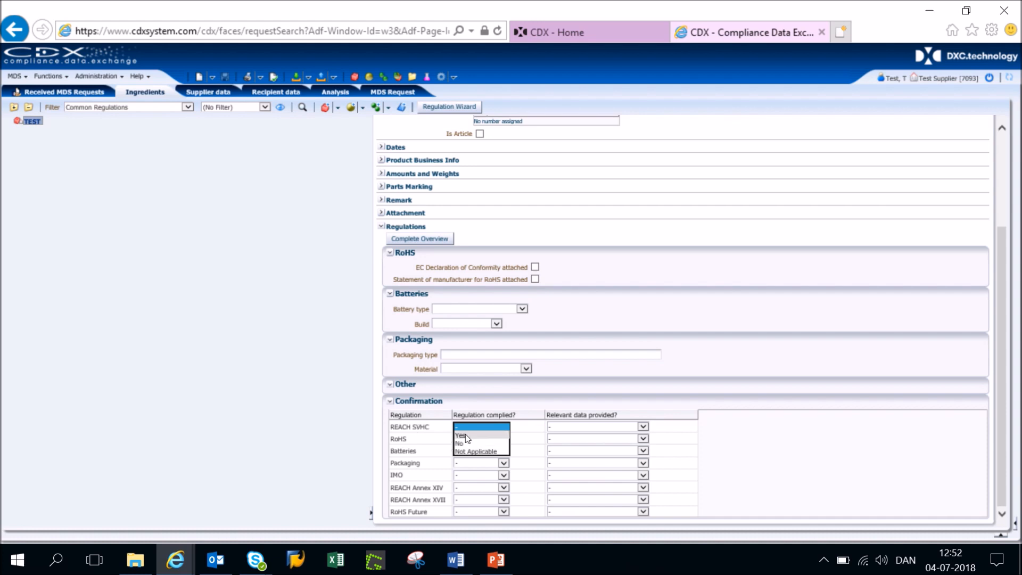
left_click(466, 435)
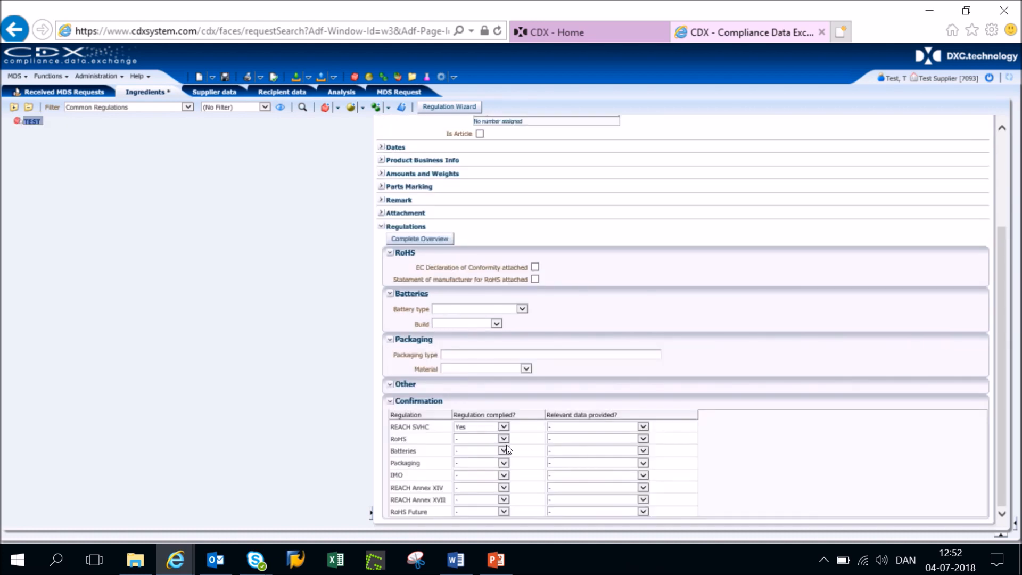
left_click(481, 441)
left_click(465, 446)
left_click(503, 452)
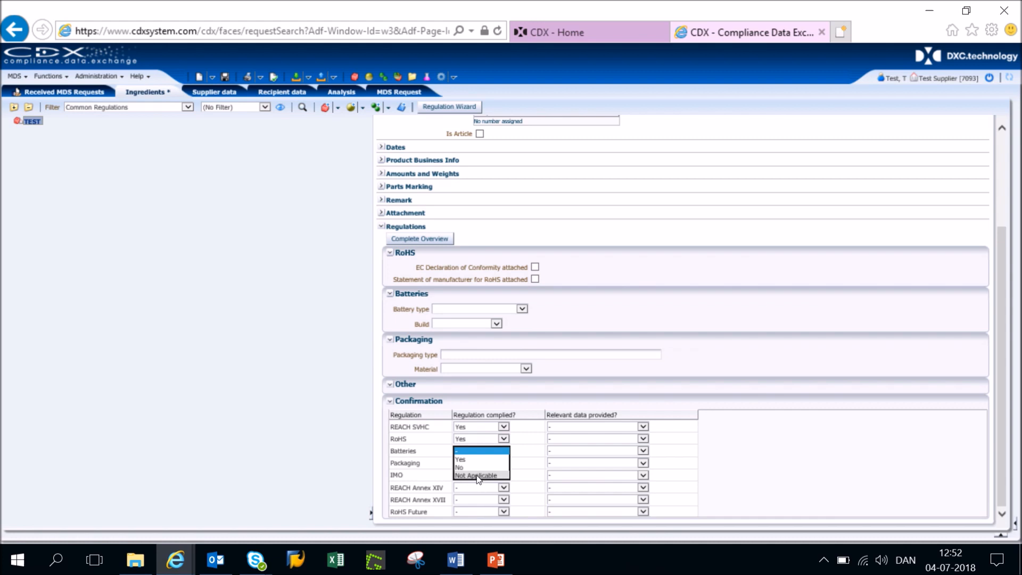
left_click(461, 474)
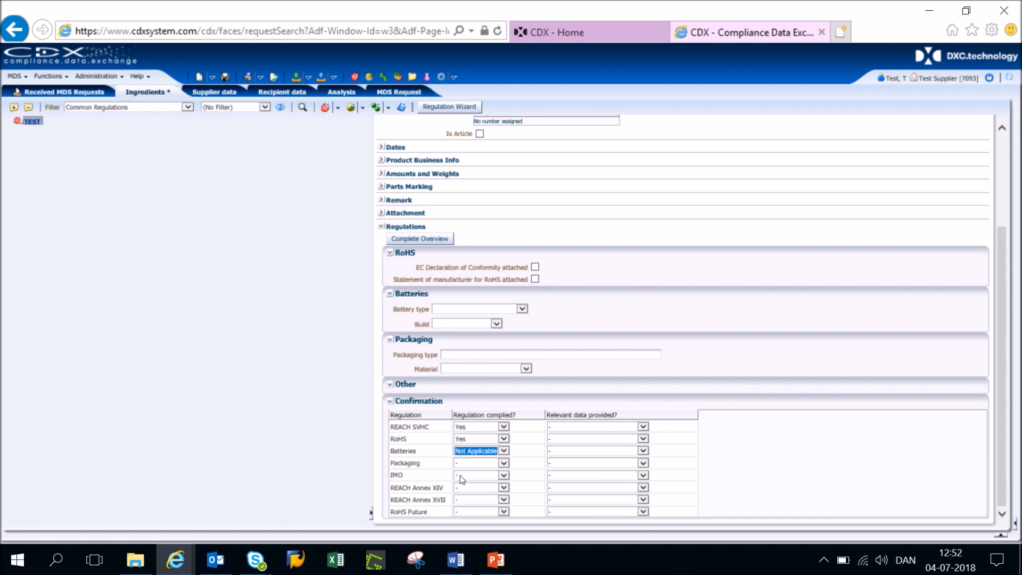
left_click(504, 463)
left_click(484, 486)
Step: Set regulation compliance to Yes for IMO, REACH Annex XIV, REACH Annex XVII and RoHS Future
left_click(455, 475)
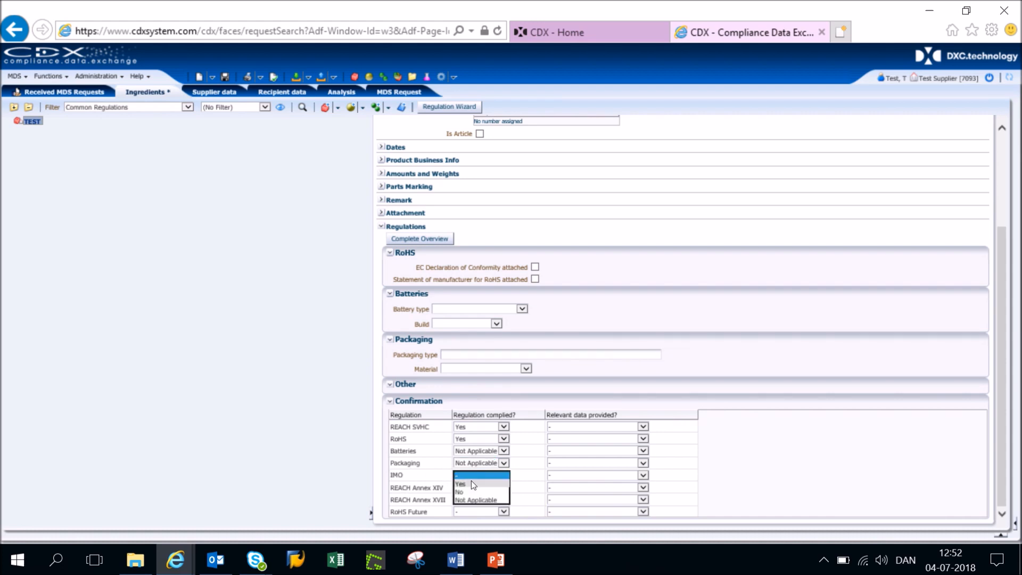
left_click(486, 484)
left_click(486, 485)
left_click(484, 494)
left_click(489, 499)
left_click(483, 514)
left_click(474, 520)
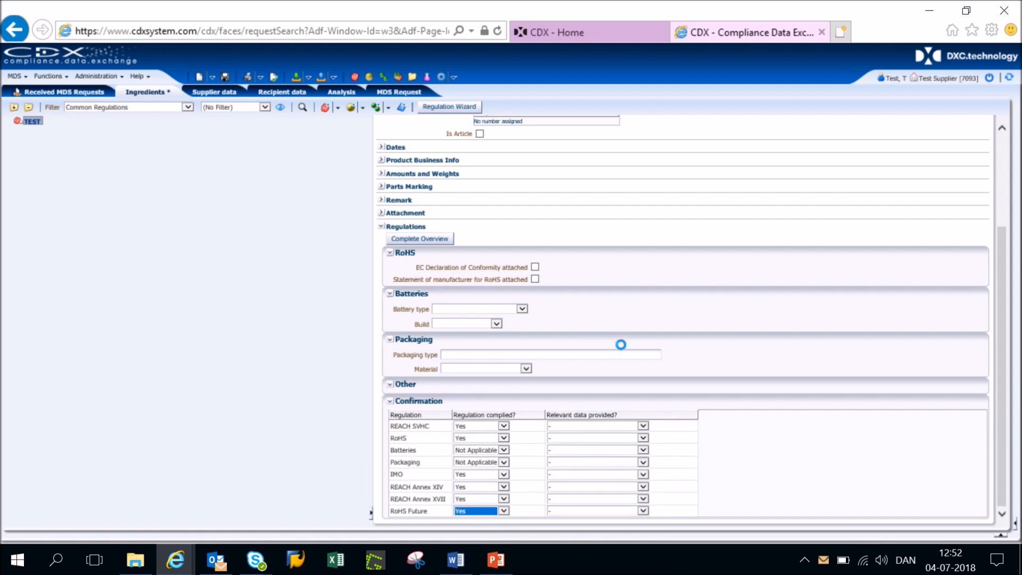
Step: Set the relevant data provided to No obligation to declare for REACH SVHC, RoHS, Batteries and Packaging
left_click(643, 425)
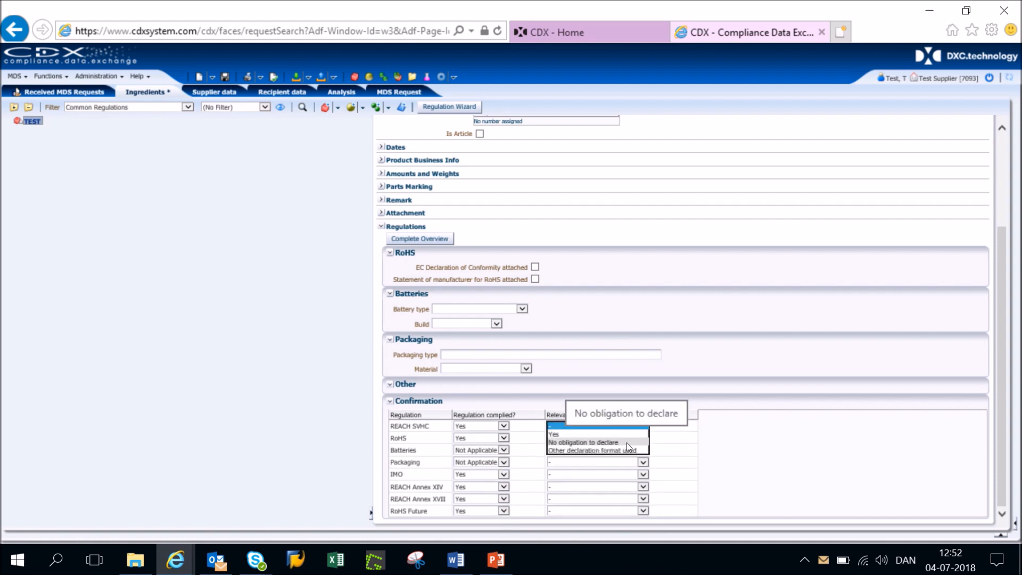
left_click(625, 442)
left_click(626, 440)
left_click(618, 453)
left_click(643, 450)
left_click(628, 466)
left_click(645, 462)
left_click(633, 480)
Step: Set the relevant data provided to No obligation to declare for IMO, REACH Annex XIV, REACH Annex XVII and RoHS Future
left_click(644, 475)
left_click(622, 490)
left_click(637, 487)
left_click(625, 503)
left_click(626, 502)
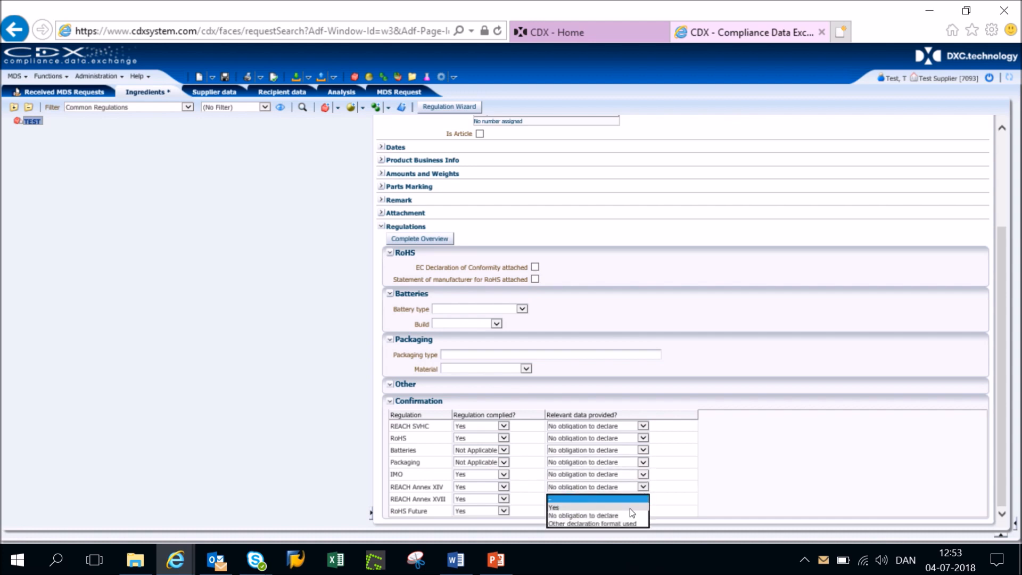
left_click(627, 515)
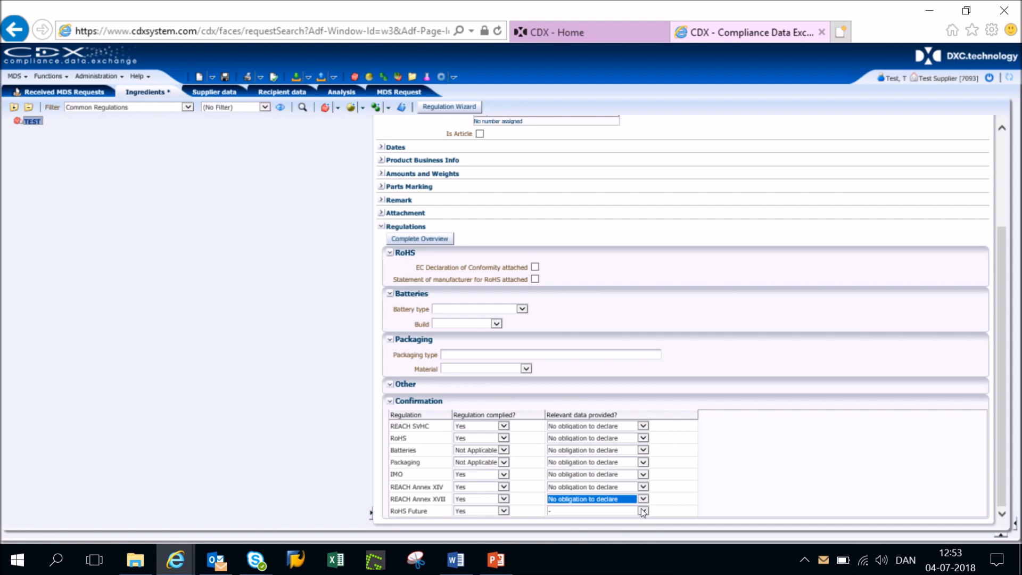
left_click(627, 512)
left_click(607, 527)
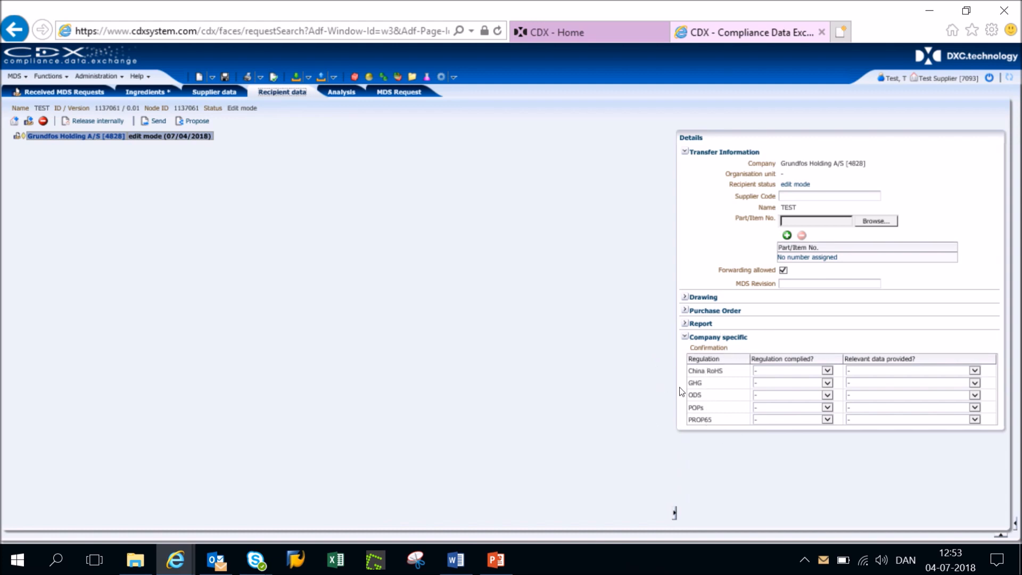
Step: In the recipient's company-specific confirmation, set compliance to Yes for China RoHS, GHG, ODS, POPs and PROP65
left_click(827, 369)
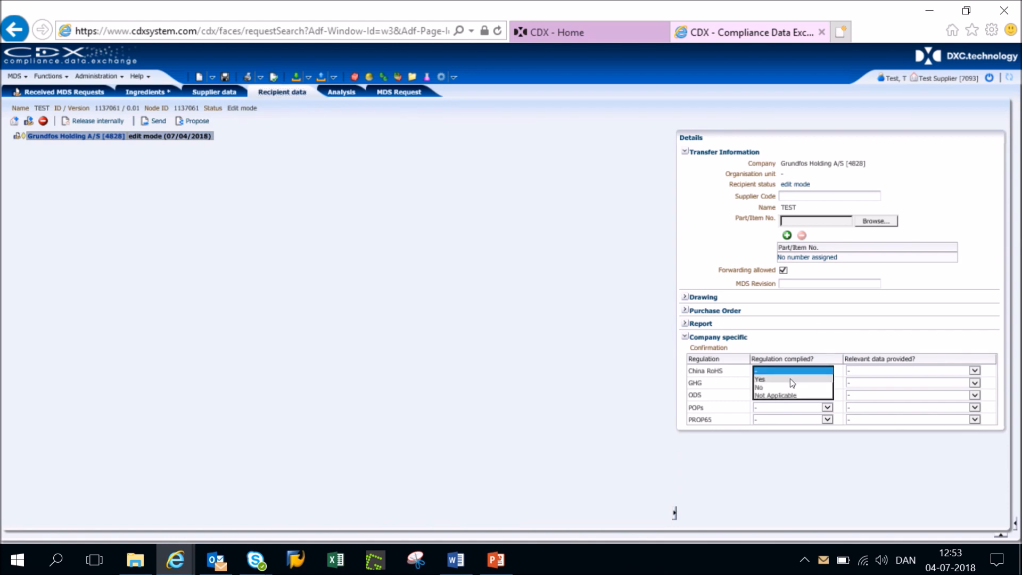
left_click(790, 378)
left_click(826, 383)
left_click(813, 391)
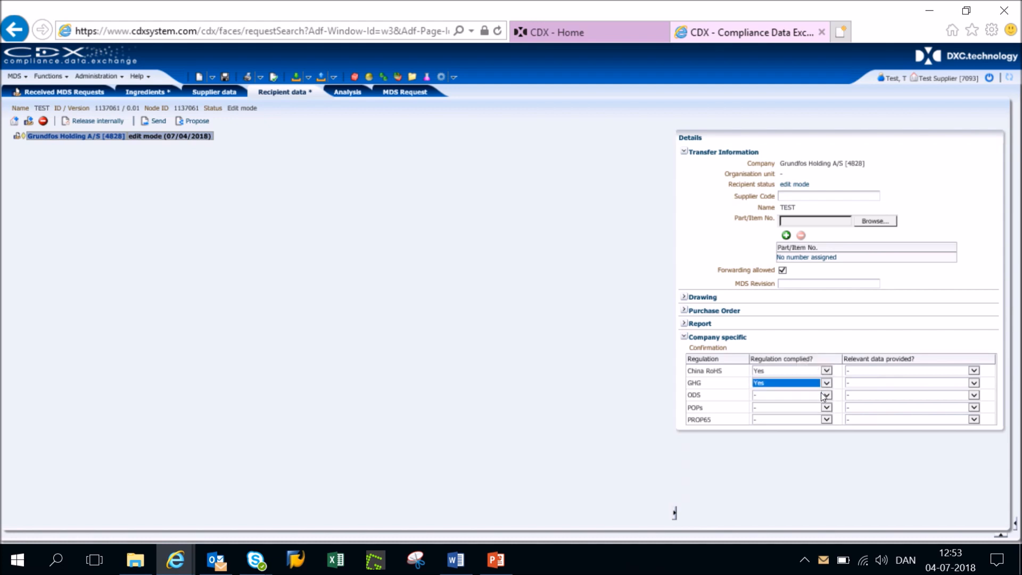
left_click(826, 396)
left_click(812, 408)
left_click(826, 407)
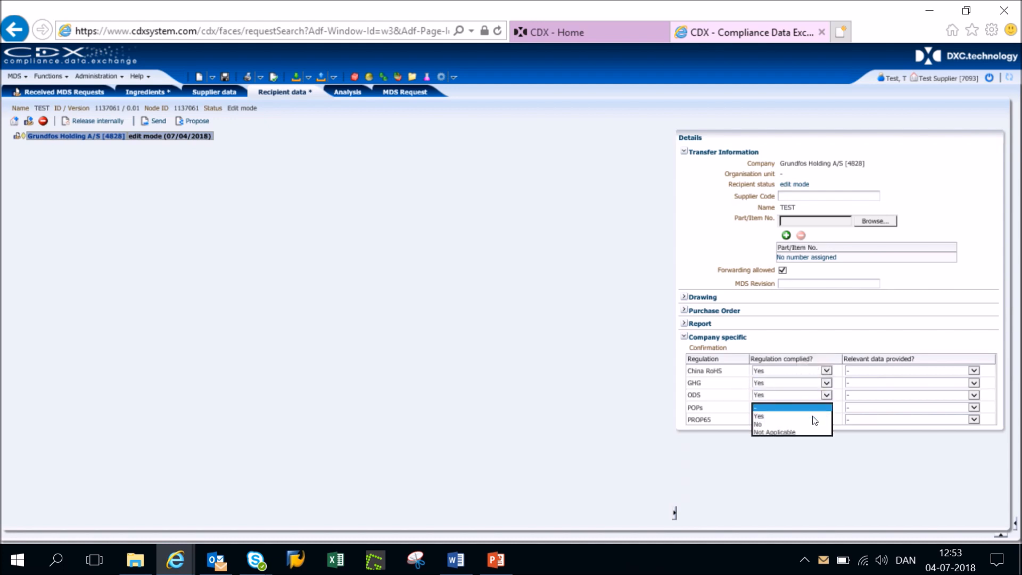
left_click(810, 416)
left_click(826, 419)
left_click(810, 427)
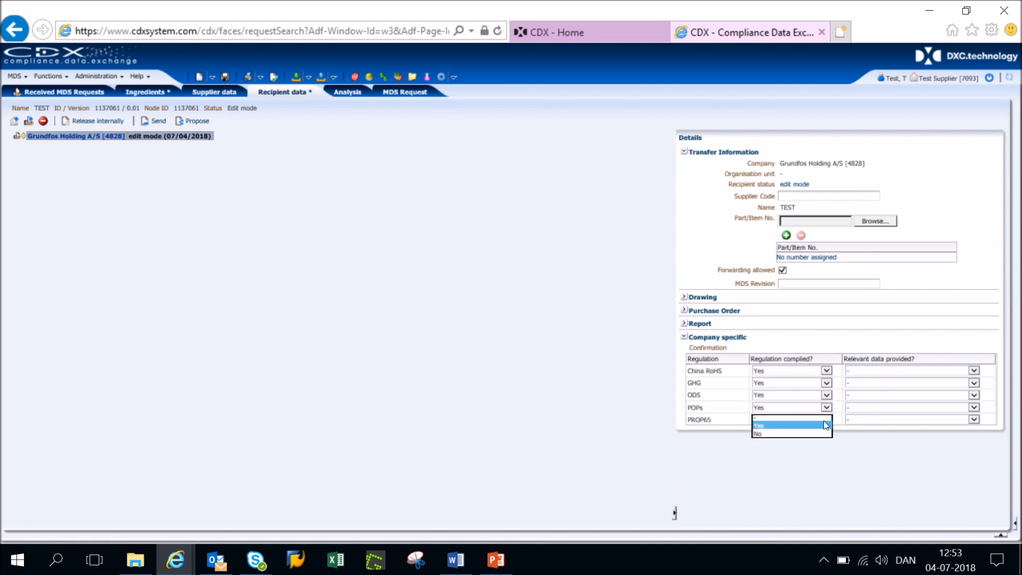
Step: Set the recipient-specific relevant data provided to No obligation to declare for China RoHS, GHG, ODS, POPs and PROP65
left_click(974, 369)
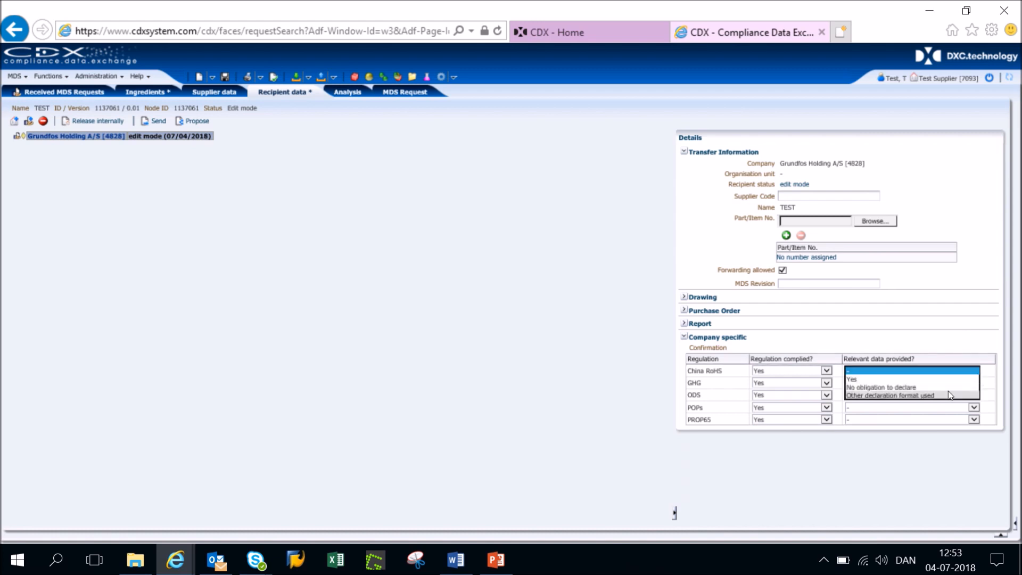
left_click(947, 388)
left_click(973, 383)
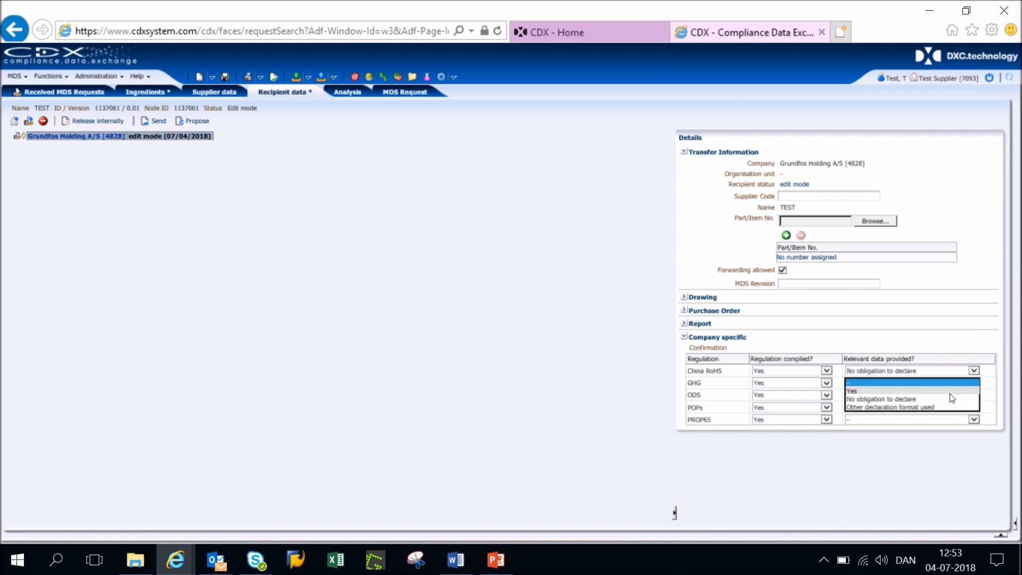
left_click(941, 399)
left_click(973, 395)
left_click(968, 411)
left_click(972, 408)
left_click(937, 423)
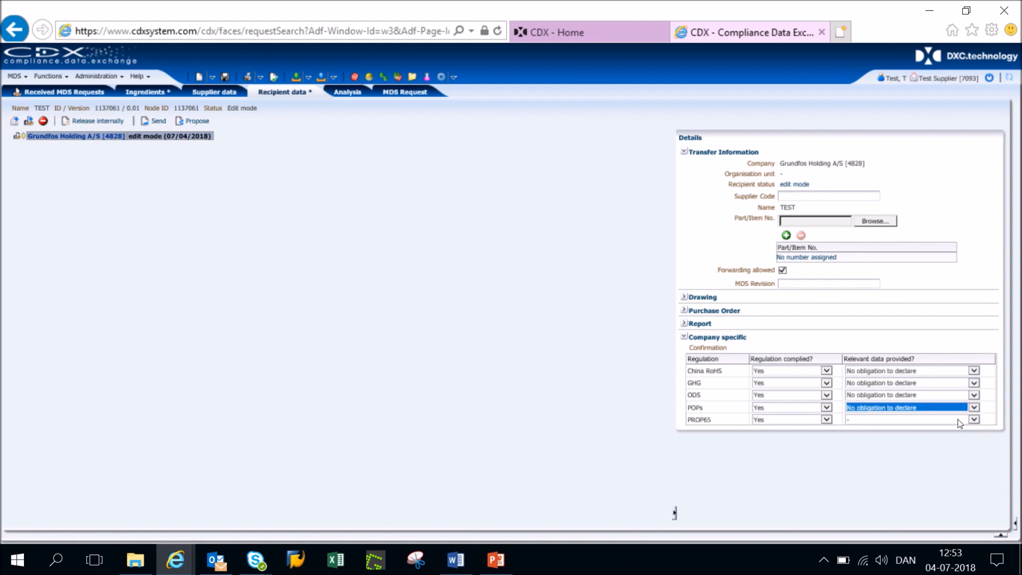
left_click(973, 419)
left_click(935, 433)
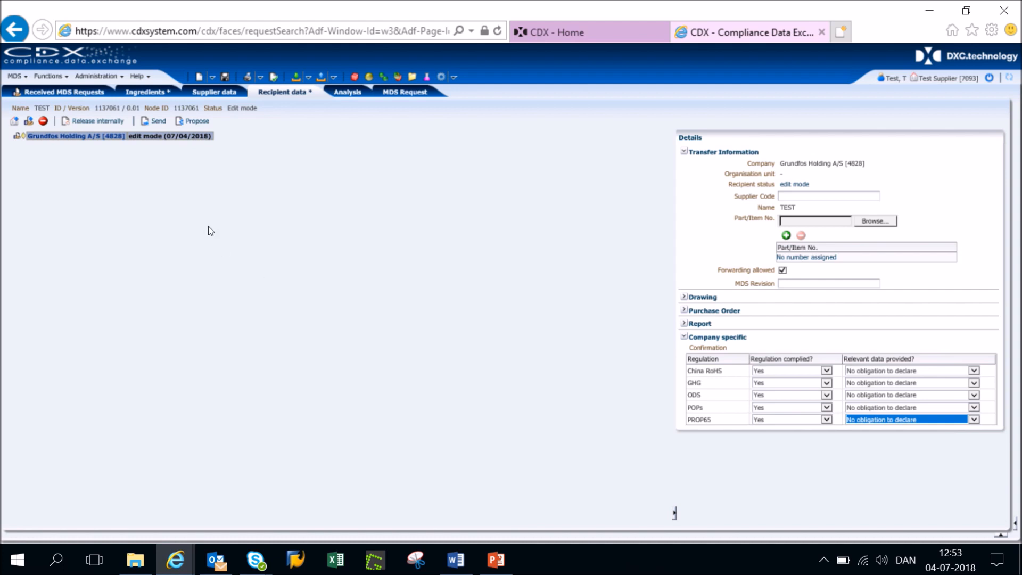
Step: Run the MDS check and start sending the TEST datasheet to recipient Grundfos Holding A/S
left_click(273, 79)
left_click(274, 78)
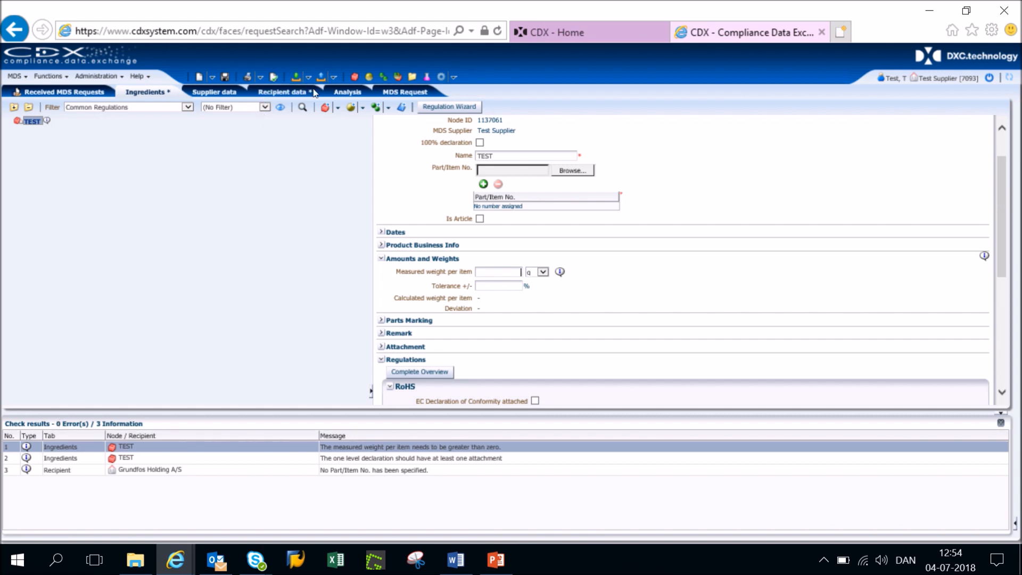
left_click(288, 92)
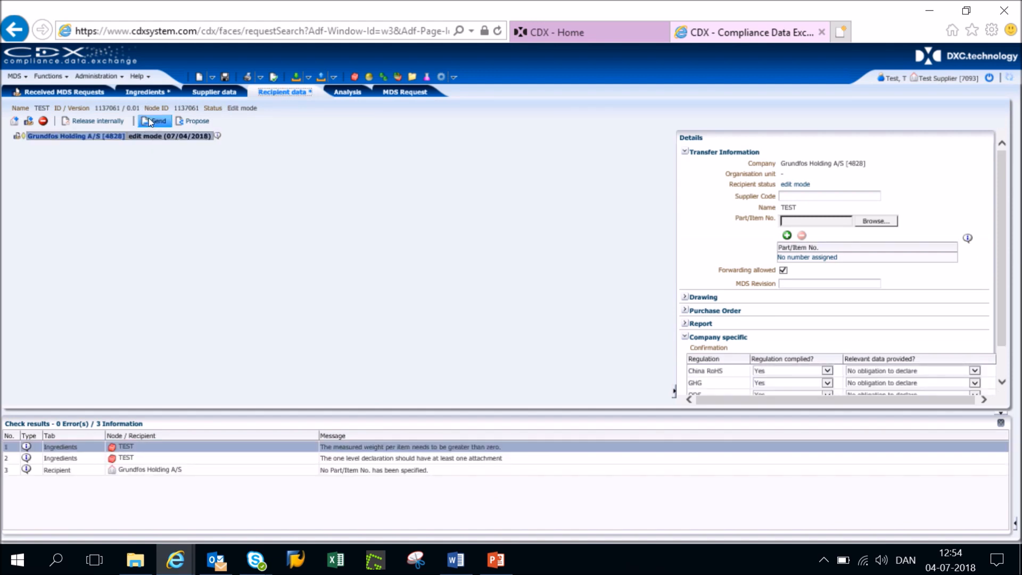
left_click(153, 121)
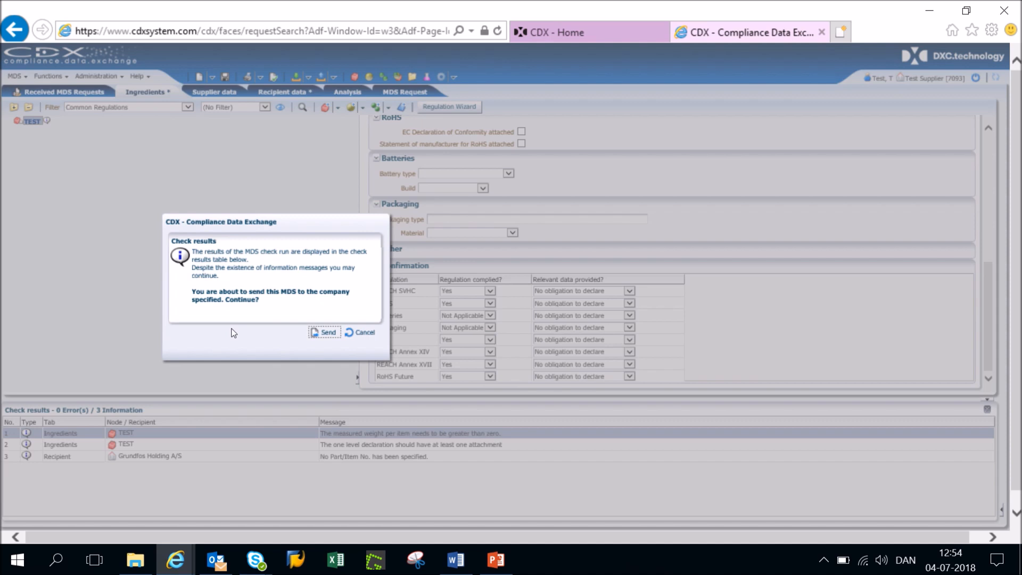
Step: Switch to the Word document containing the help contact's e-mail and the subject line for level 1 declaration help
left_click(455, 559)
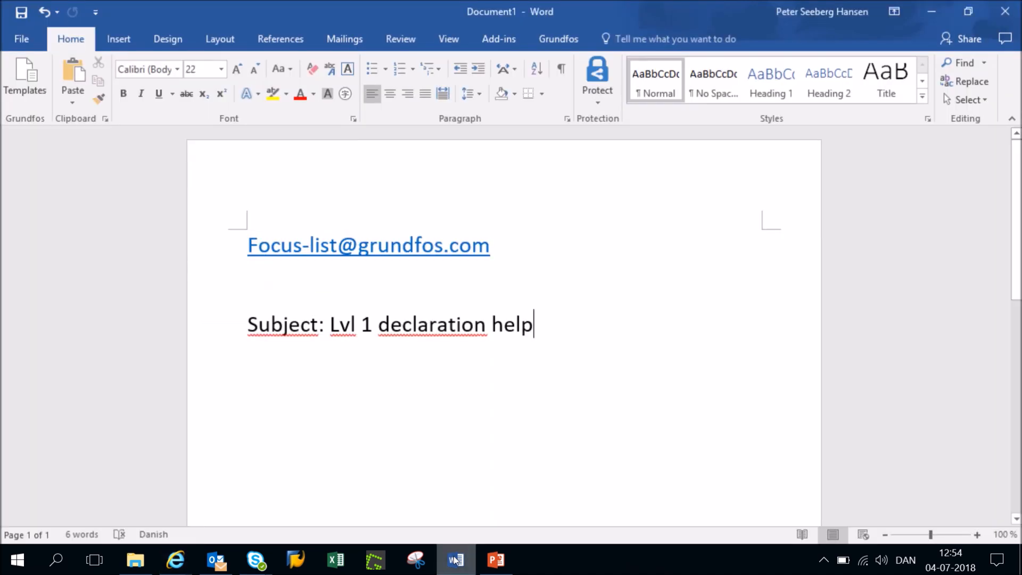